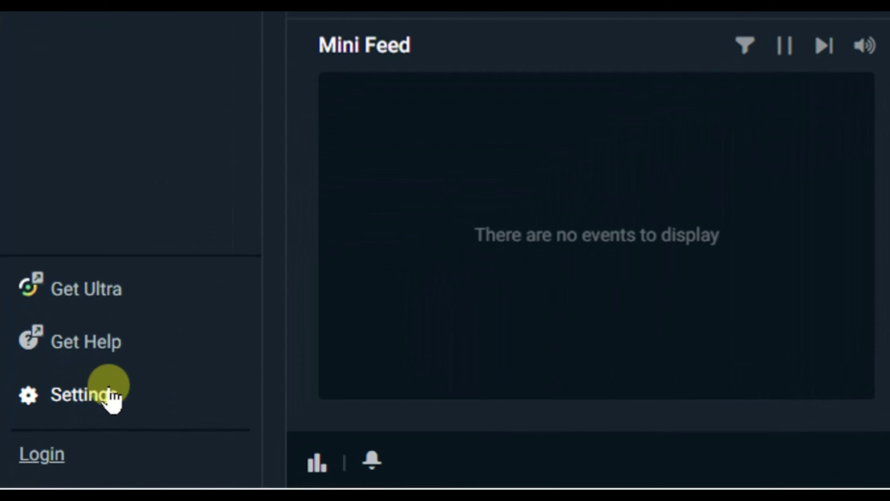
In the stream settings, keep Streaming Services as the stream type and choose Facebook Live as the service.
{"action": "left_click", "coordinate": [110, 391]}
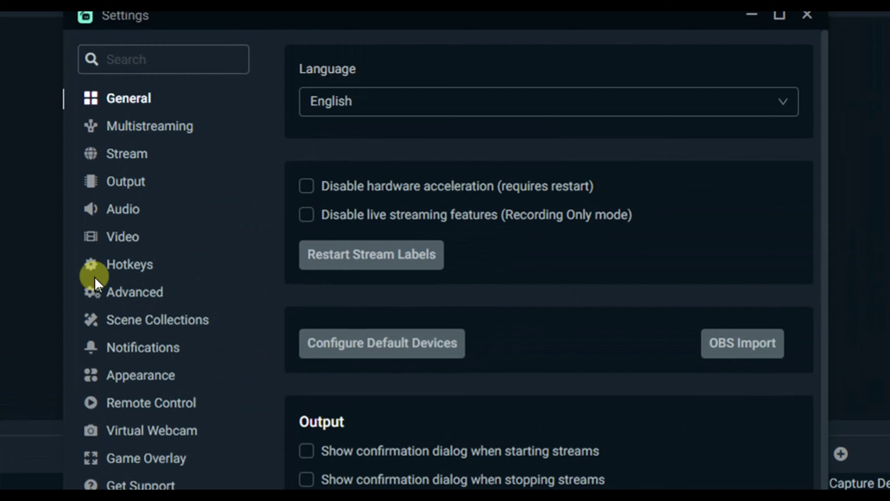
{"action": "left_click", "coordinate": [144, 162]}
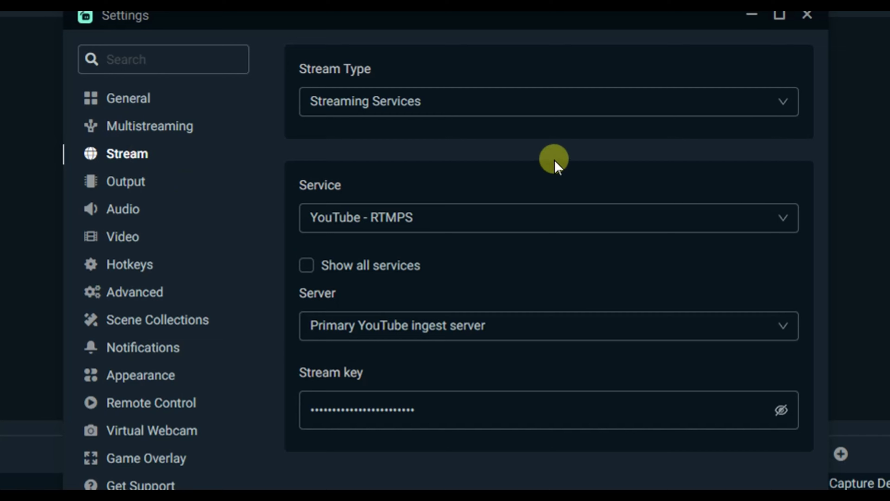
{"action": "left_click", "coordinate": [767, 107]}
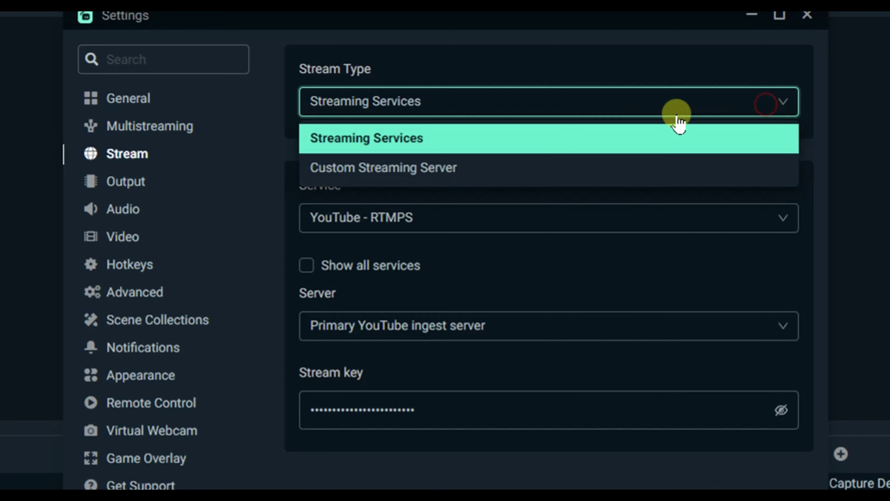
{"action": "left_click", "coordinate": [525, 140]}
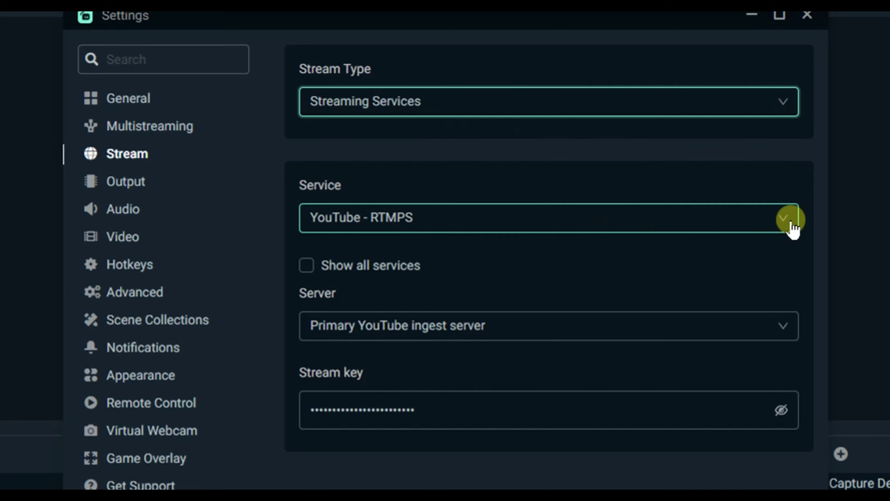
{"action": "left_click", "coordinate": [765, 228]}
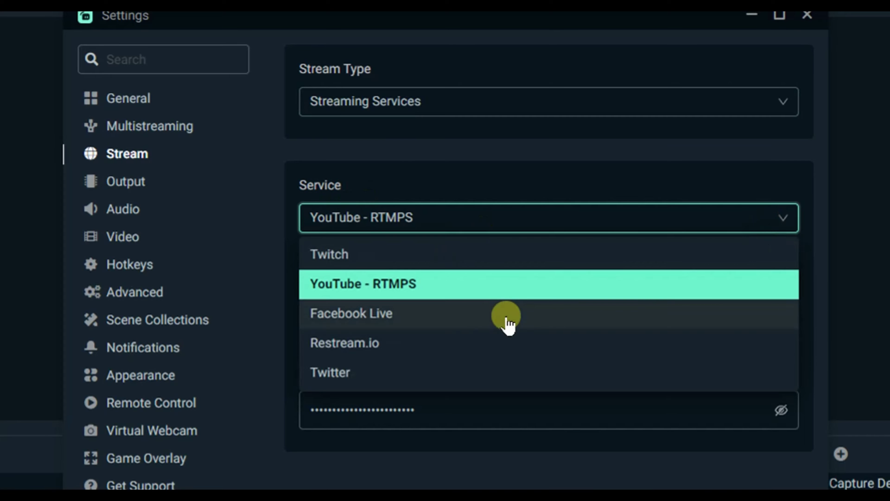
{"action": "left_click", "coordinate": [394, 320]}
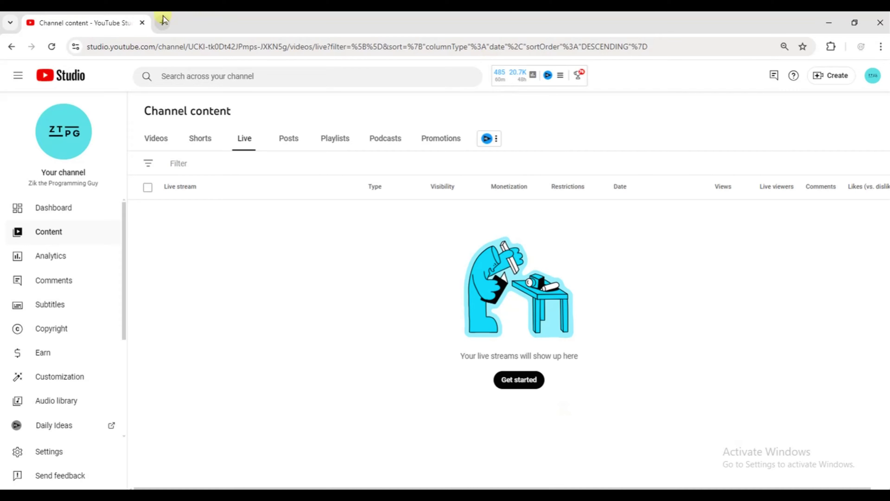
Switch to Chrome, replace the YouTube Studio tab with a new one, search for facebook and open the Facebook site.
{"action": "left_click", "coordinate": [164, 21]}
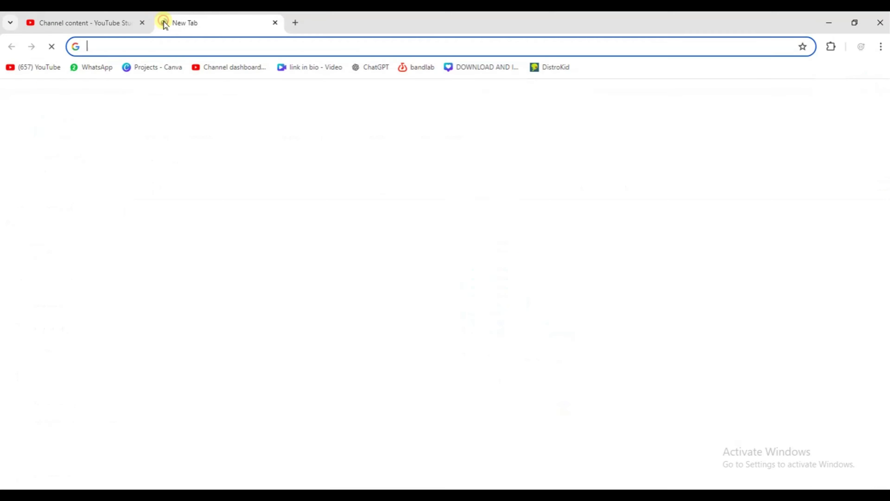
{"action": "left_click", "coordinate": [142, 24]}
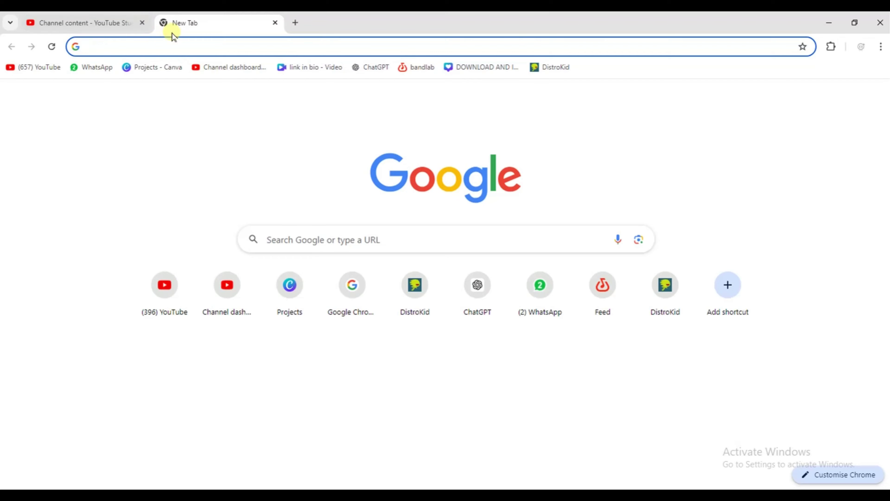
{"action": "left_click", "coordinate": [176, 45]}
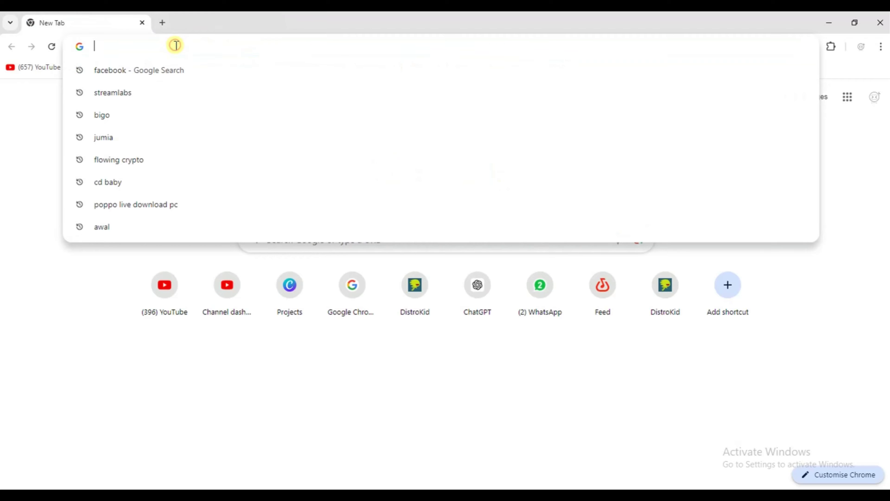
{"action": "left_click", "coordinate": [130, 79]}
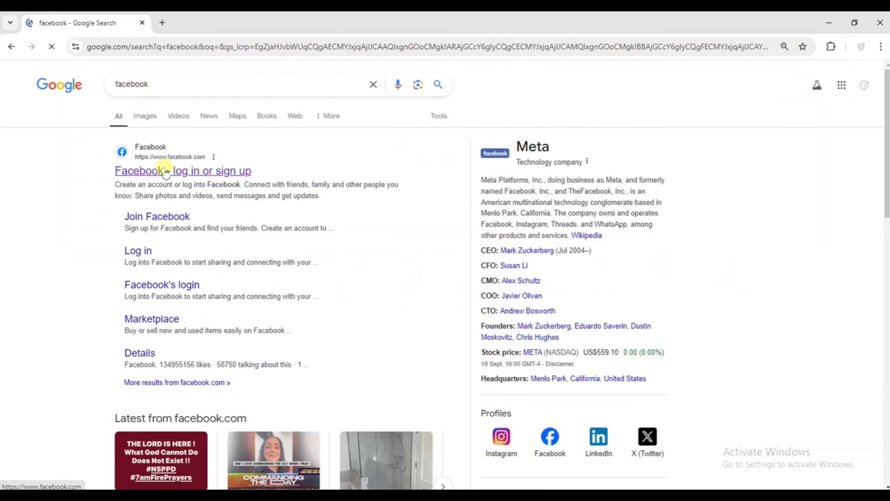
{"action": "left_click", "coordinate": [165, 172]}
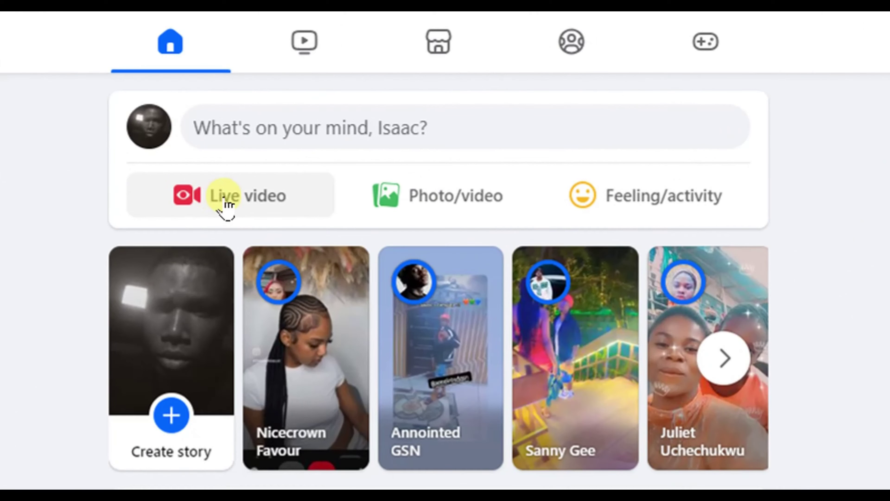
Start a Facebook Go live setup, dismiss the camera and microphone request, and choose Streaming software as the video source.
{"action": "left_click", "coordinate": [223, 201]}
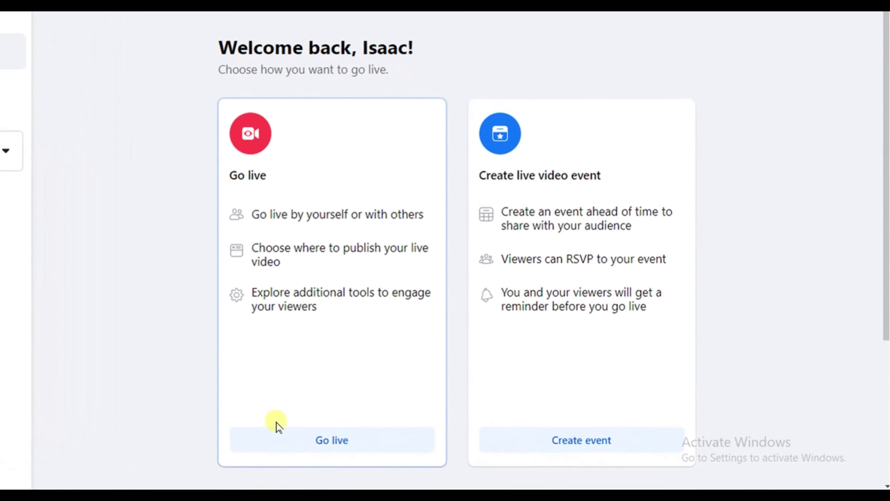
{"action": "left_click", "coordinate": [308, 443]}
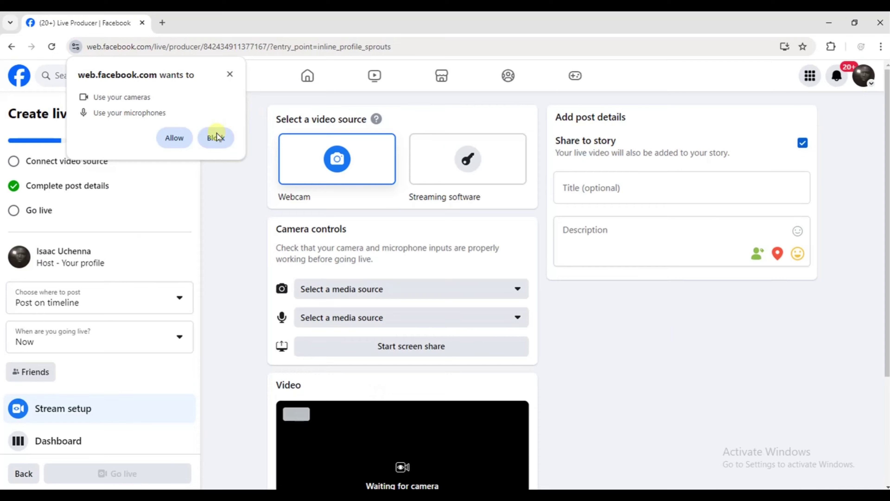
{"action": "left_click", "coordinate": [231, 75]}
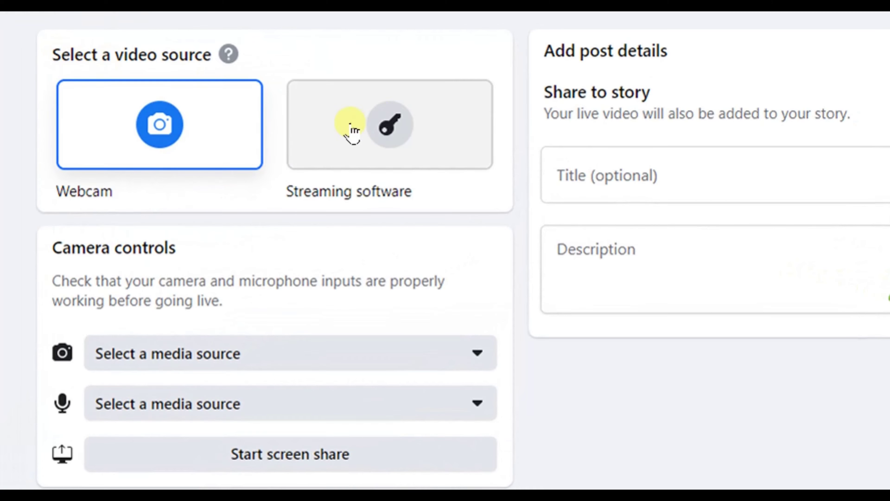
{"action": "left_click", "coordinate": [380, 127]}
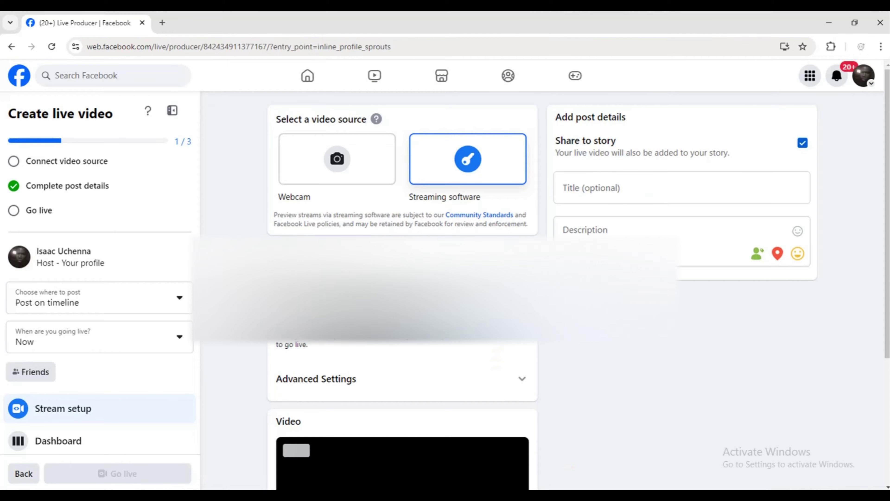
Switch back to Streamlabs Desktop and bring its main window and the Settings window to the front.
{"action": "left_click", "coordinate": [639, 495]}
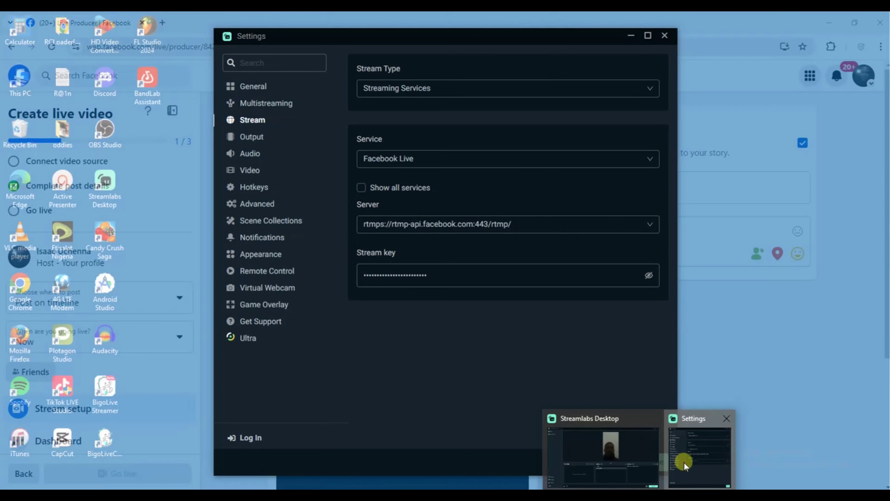
{"action": "left_click", "coordinate": [684, 463]}
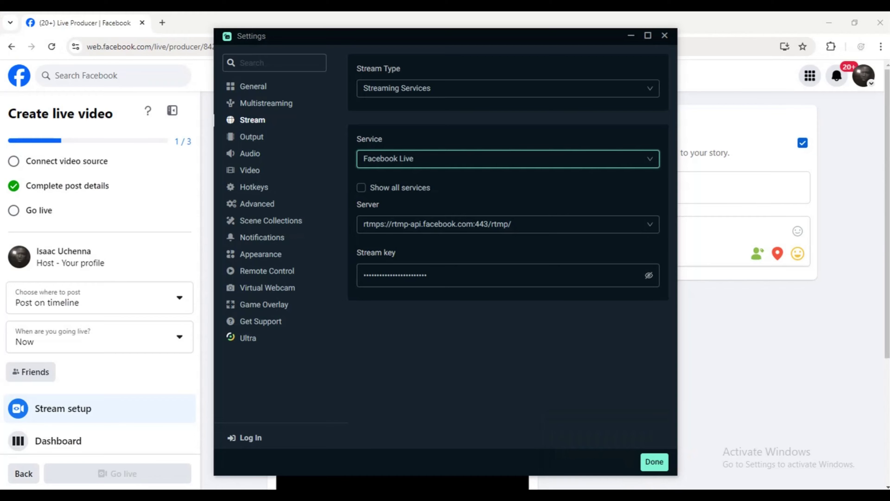
{"action": "mouse_move", "coordinate": [640, 495]}
{"action": "left_click", "coordinate": [610, 440]}
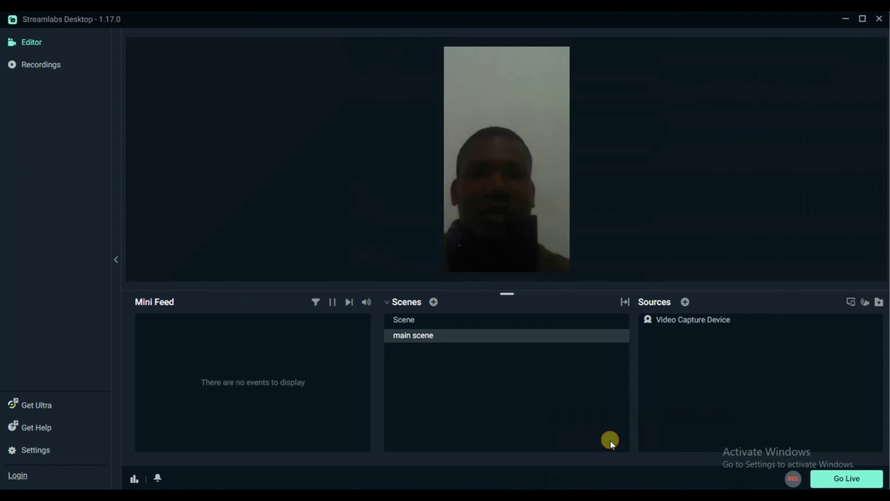
{"action": "mouse_move", "coordinate": [639, 495]}
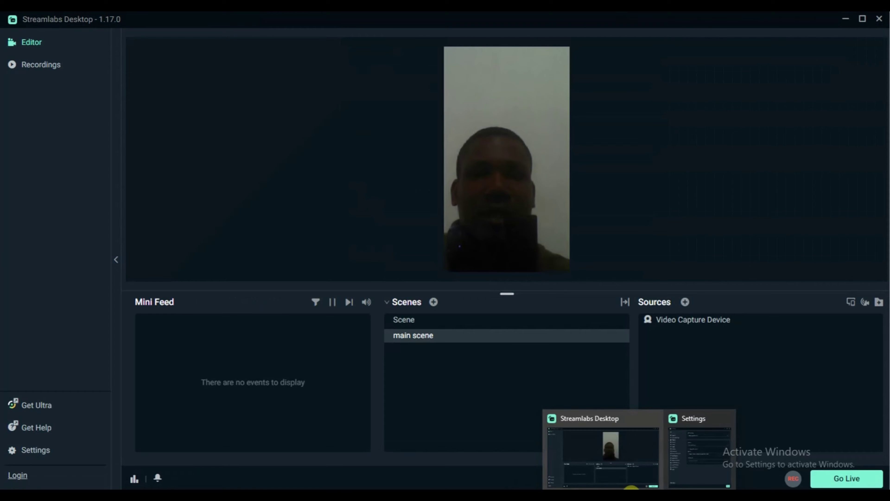
{"action": "left_click", "coordinate": [680, 436]}
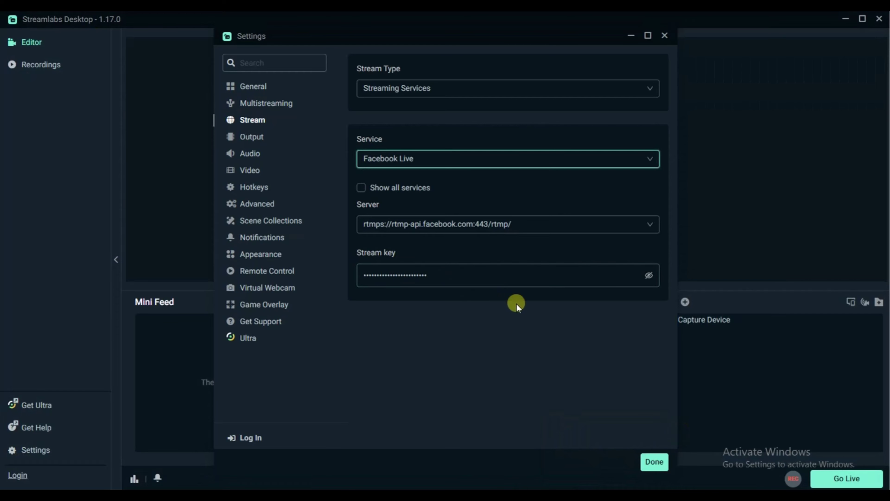
Replace the stream key with the one copied from Facebook and save the stream settings.
{"action": "left_click", "coordinate": [642, 276]}
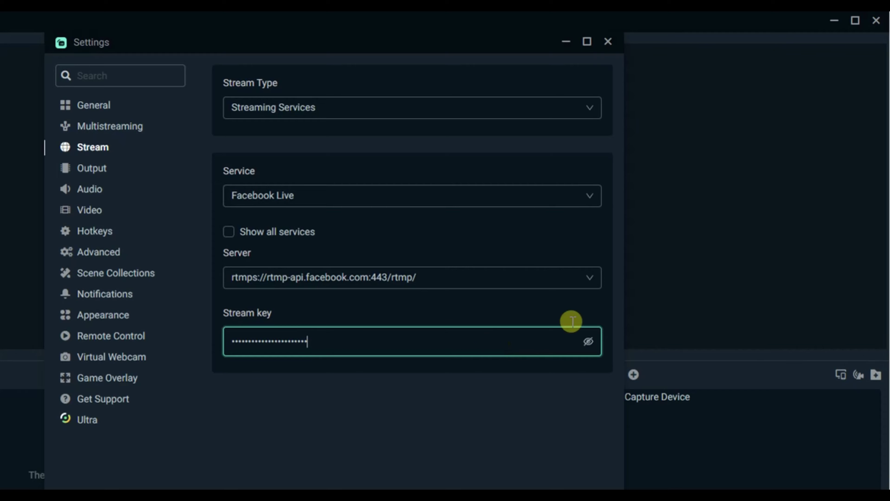
{"action": "key", "text": "ctrl+a"}
{"action": "key", "text": "BackSpace"}
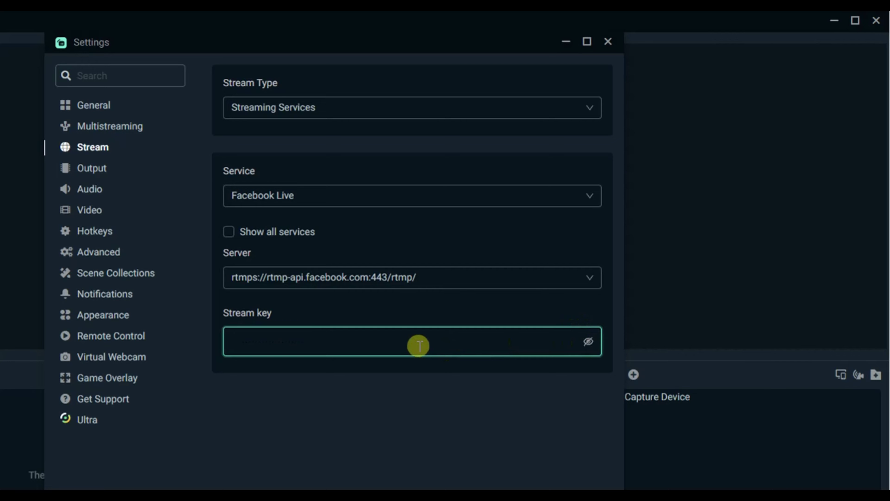
{"action": "key", "text": "ctrl+v"}
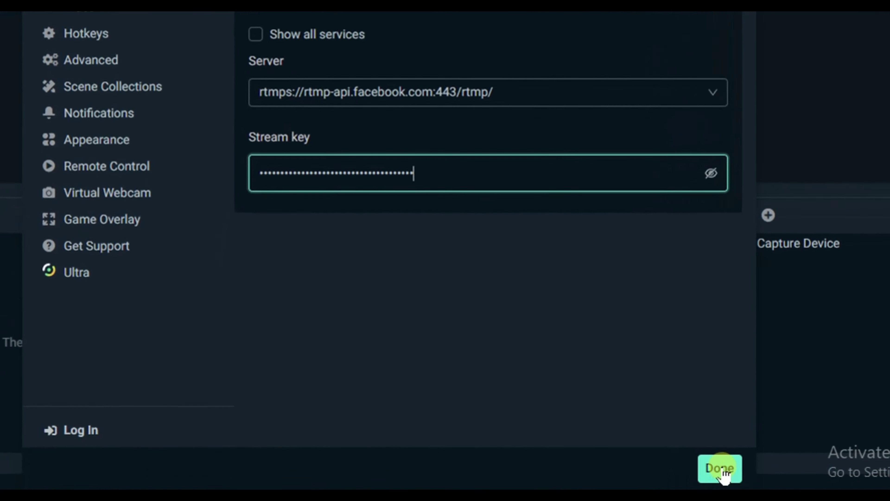
{"action": "left_click", "coordinate": [717, 469]}
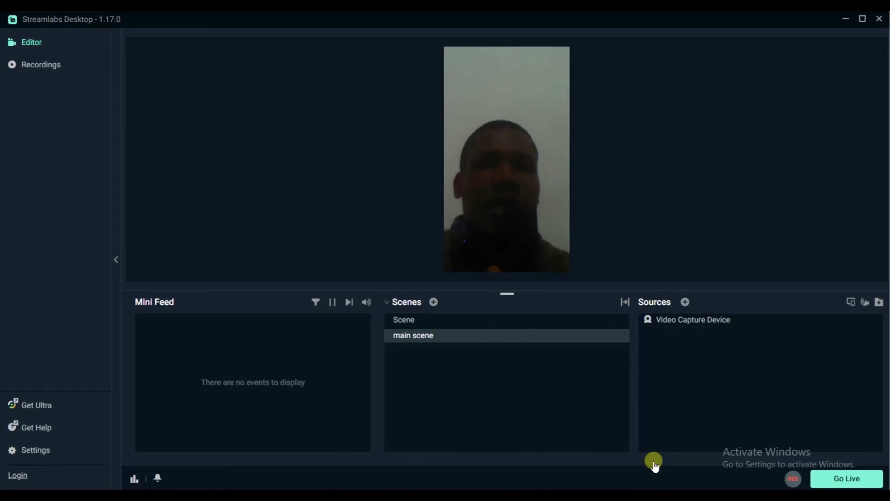
Try to set the streaming bitrate to 4500 in the output settings.
{"action": "left_click", "coordinate": [46, 452]}
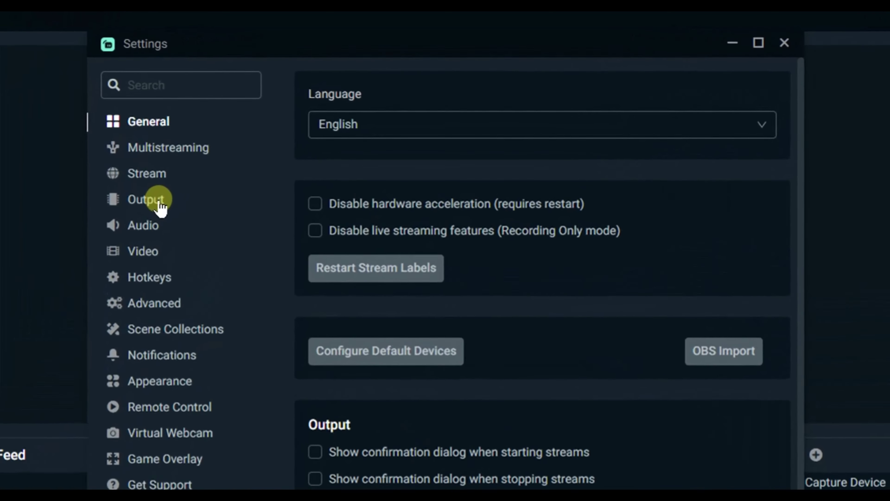
{"action": "left_click", "coordinate": [262, 143]}
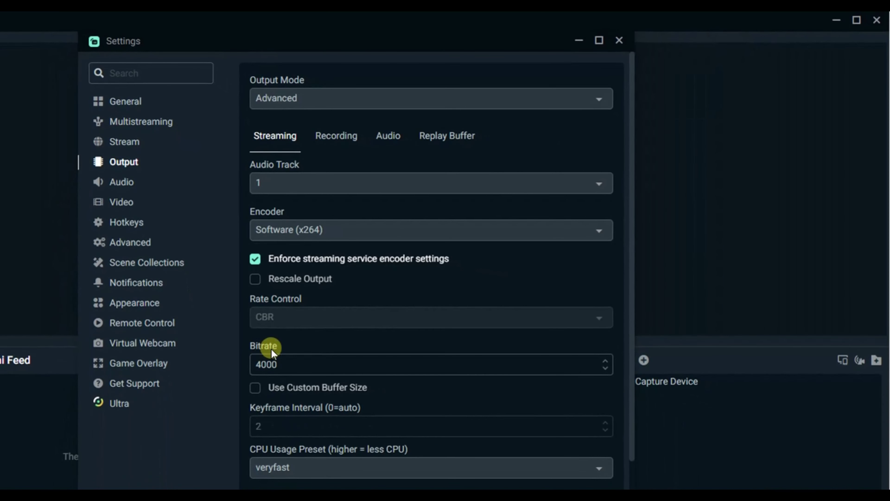
{"action": "left_click", "coordinate": [283, 363]}
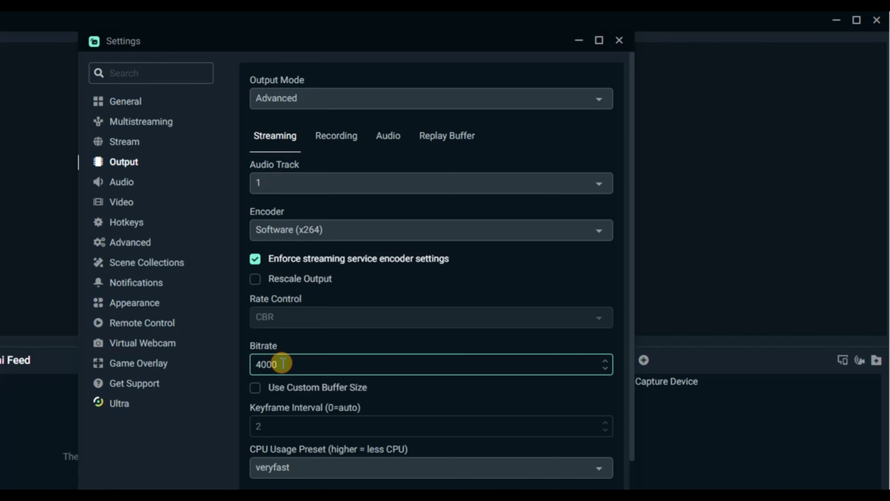
{"action": "key", "text": "BackSpace"}
{"action": "key", "text": "BackSpace"}
{"action": "key", "text": "BackSpace"}
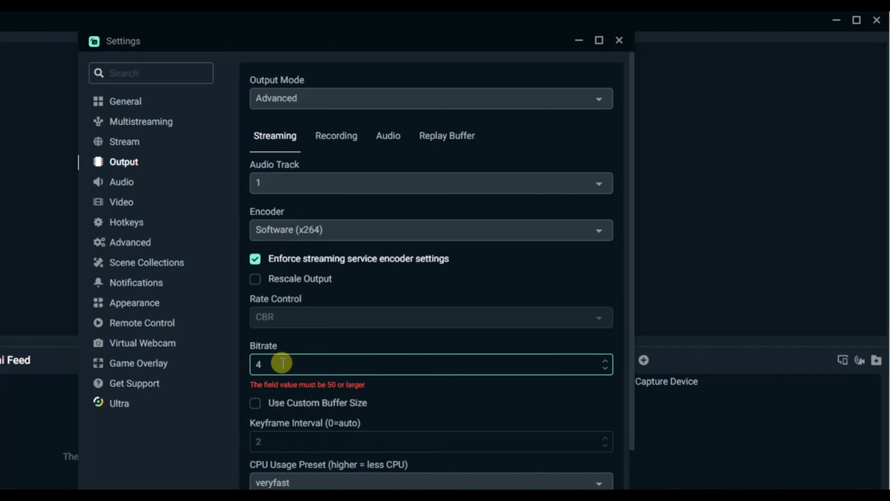
{"action": "type", "text": "500"}
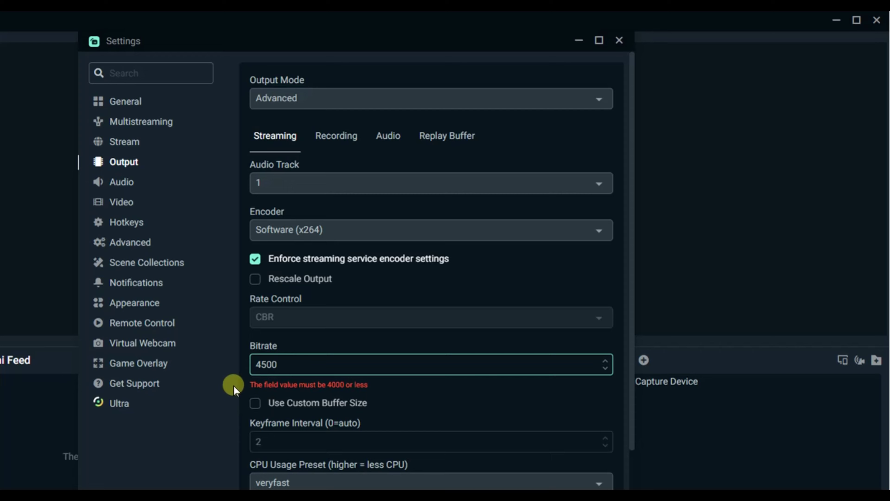
{"action": "key", "text": "BackSpace"}
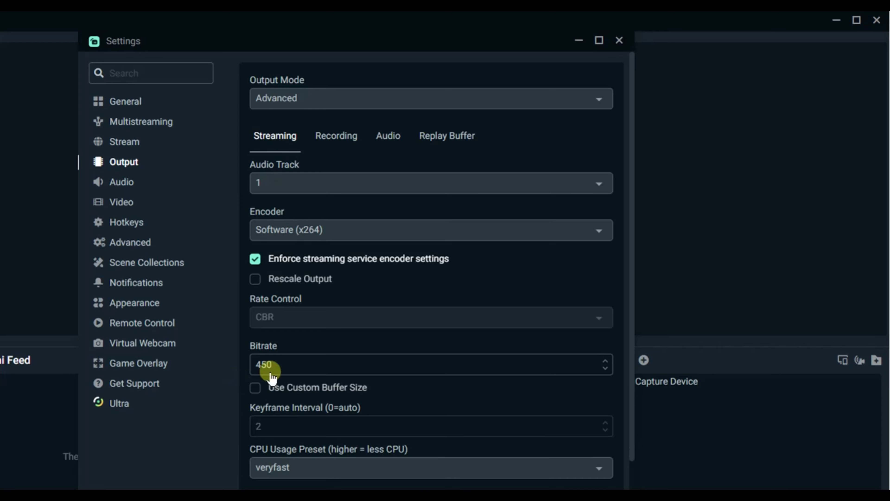
{"action": "type", "text": "0"}
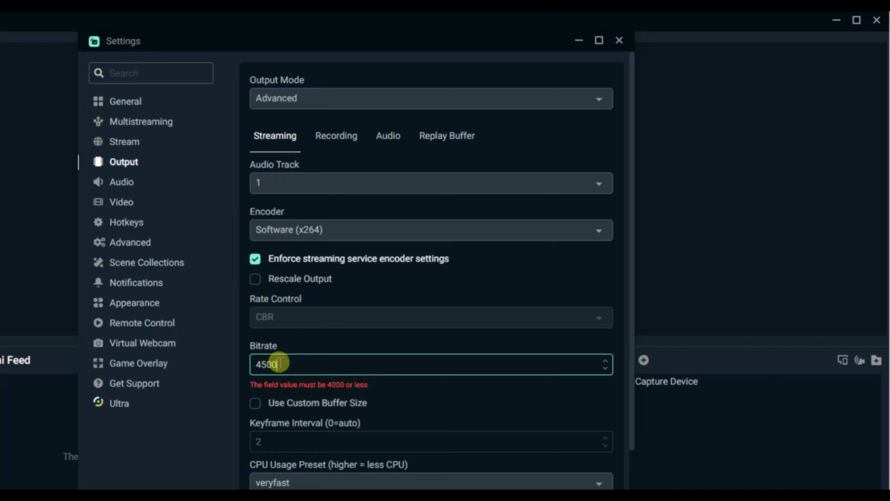
Set the streaming bitrate to 4000 and save the output settings.
{"action": "key", "text": "BackSpace"}
{"action": "key", "text": "BackSpace"}
{"action": "key", "text": "BackSpace"}
{"action": "type", "text": "000"}
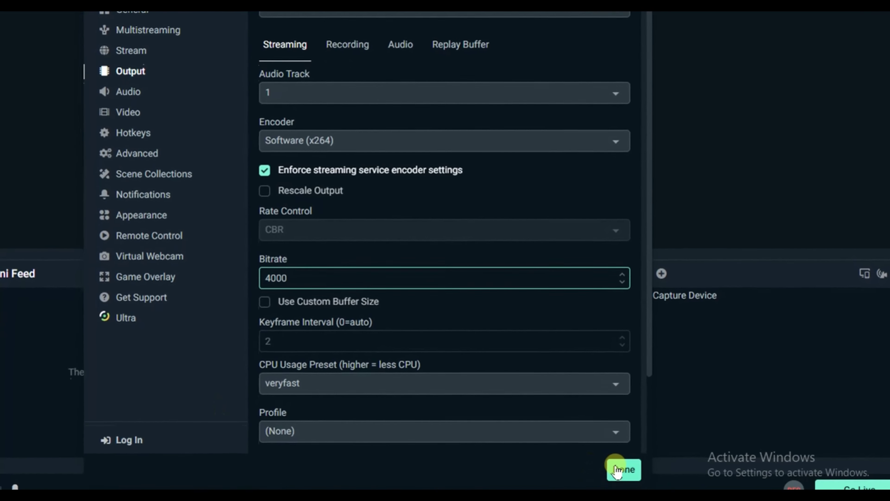
{"action": "left_click", "coordinate": [619, 469]}
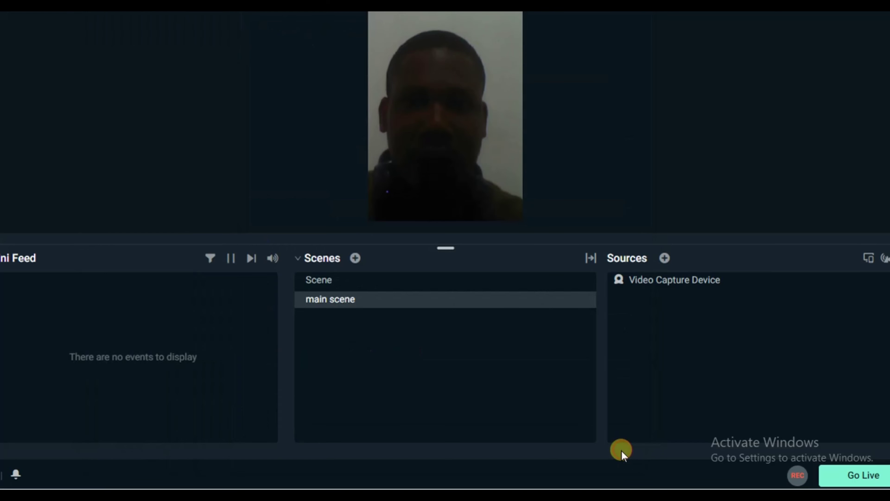
In the audio settings, review the Desktop Audio Device 1 options, select Microphone (USB PnP Audio Device) for Mic/Auxiliary Device 1, and save.
{"action": "left_click", "coordinate": [35, 451]}
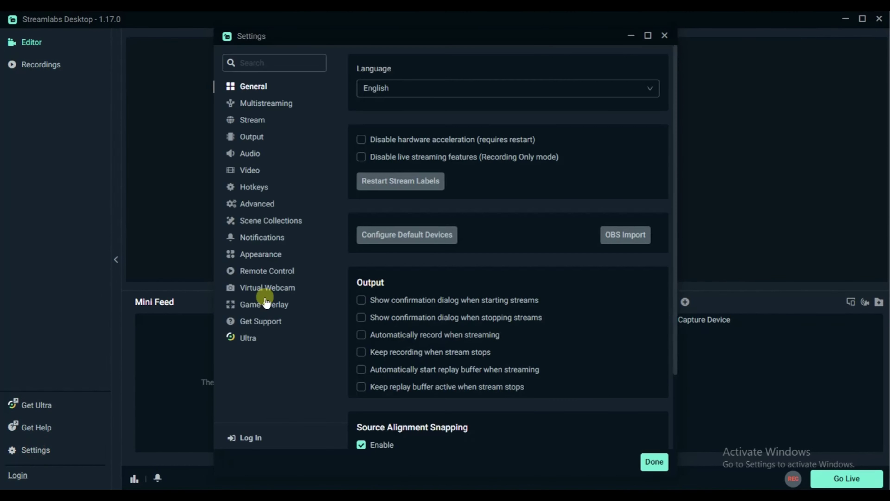
{"action": "left_click", "coordinate": [249, 154]}
{"action": "left_click", "coordinate": [396, 206]}
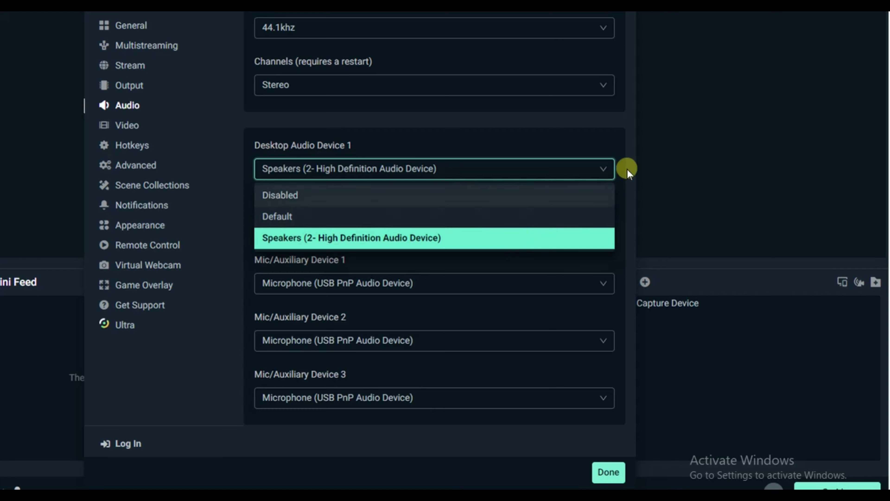
{"action": "left_click", "coordinate": [627, 169]}
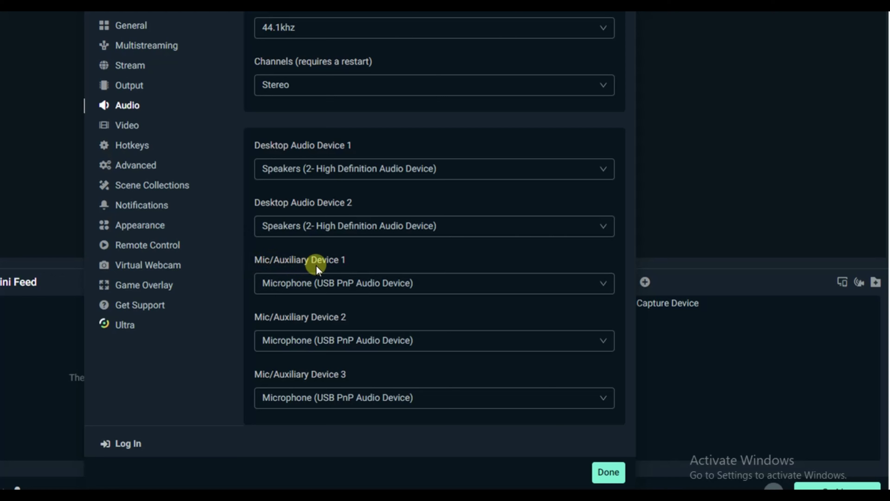
{"action": "left_click", "coordinate": [605, 286]}
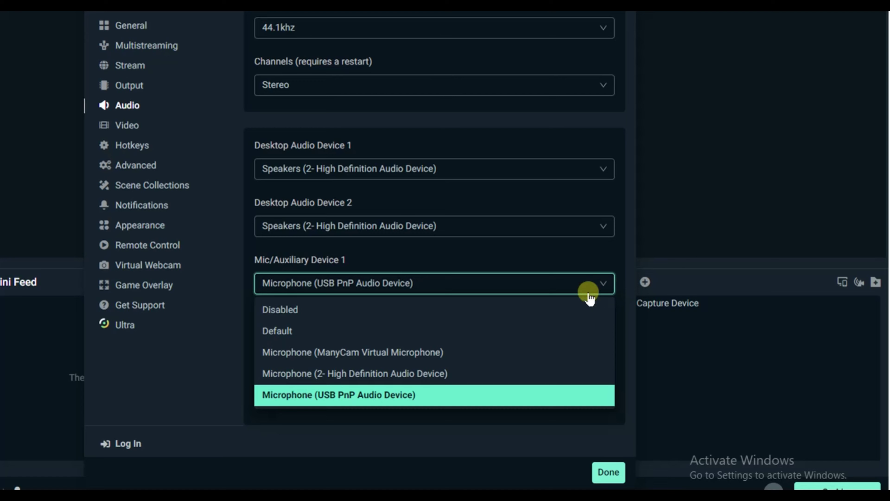
{"action": "left_click", "coordinate": [434, 391]}
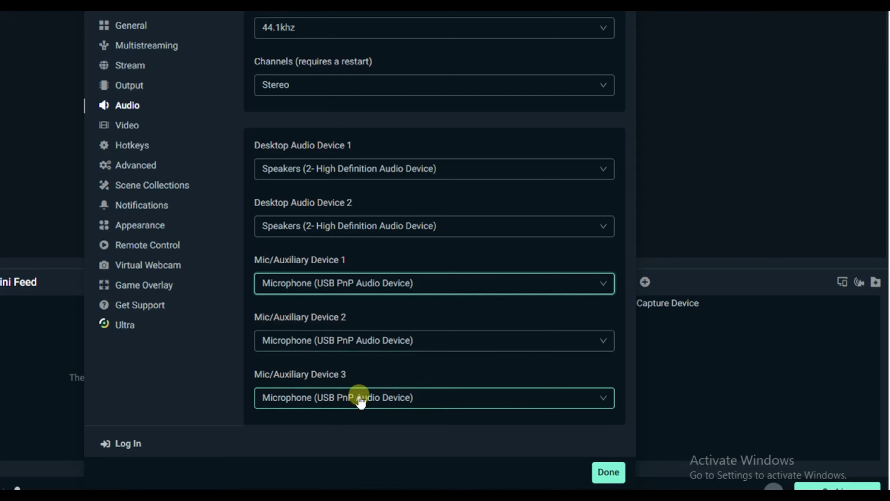
{"action": "left_click", "coordinate": [609, 472]}
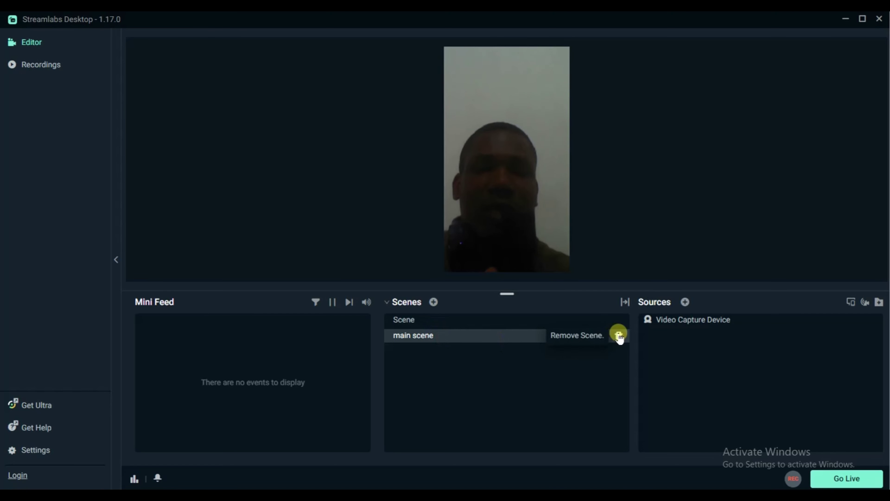
Remove the existing main scene and create a new scene named "main scene".
{"action": "left_click", "coordinate": [619, 336]}
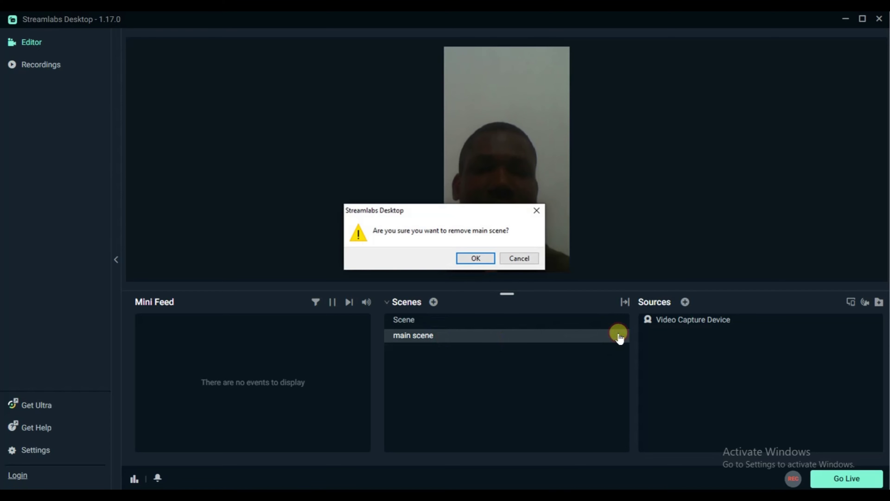
{"action": "left_click", "coordinate": [477, 260]}
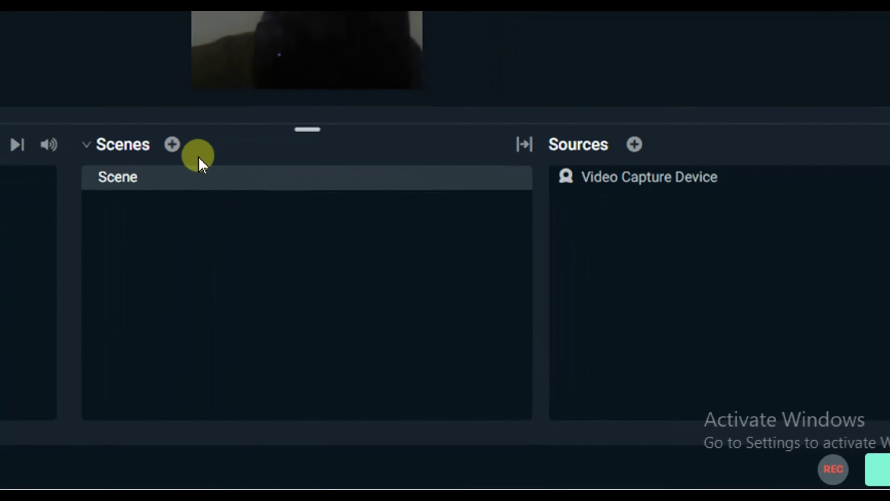
{"action": "left_click", "coordinate": [172, 144]}
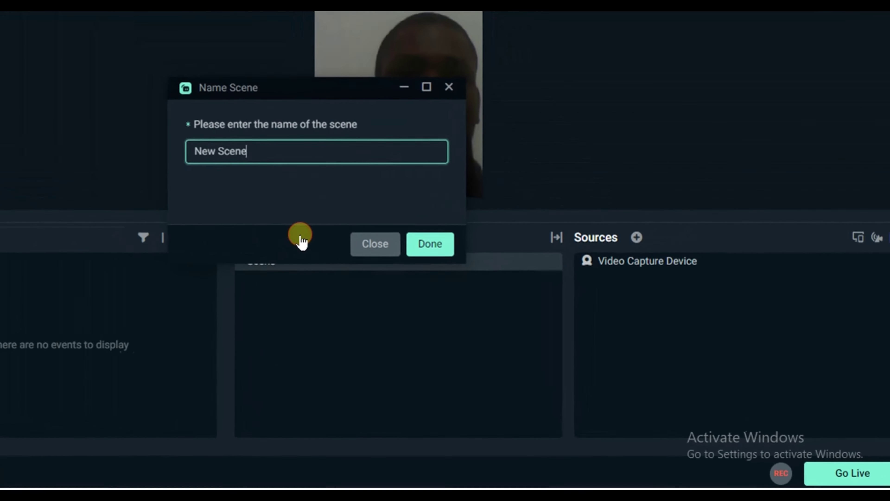
{"action": "key", "text": "BackSpace"}
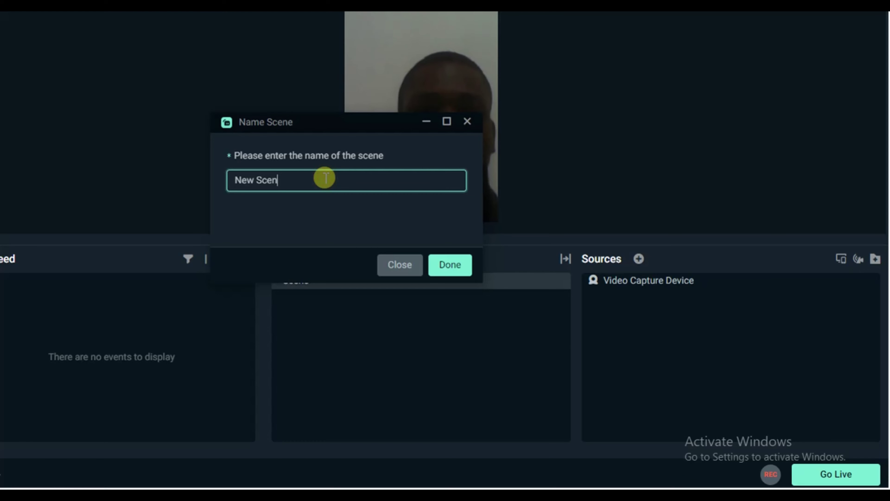
{"action": "key", "text": "BackSpace"}
{"action": "key", "text": "BackSpace"}
{"action": "key", "text": "BackSpace"}
{"action": "key", "text": "BackSpace"}
{"action": "key", "text": "BackSpace"}
{"action": "key", "text": "BackSpace"}
{"action": "key", "text": "BackSpace"}
{"action": "key", "text": "BackSpace"}
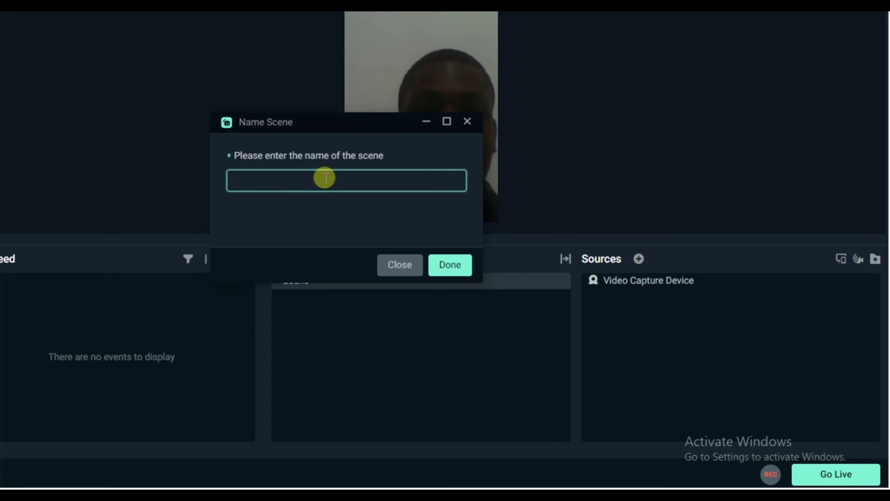
{"action": "type", "text": "ma"}
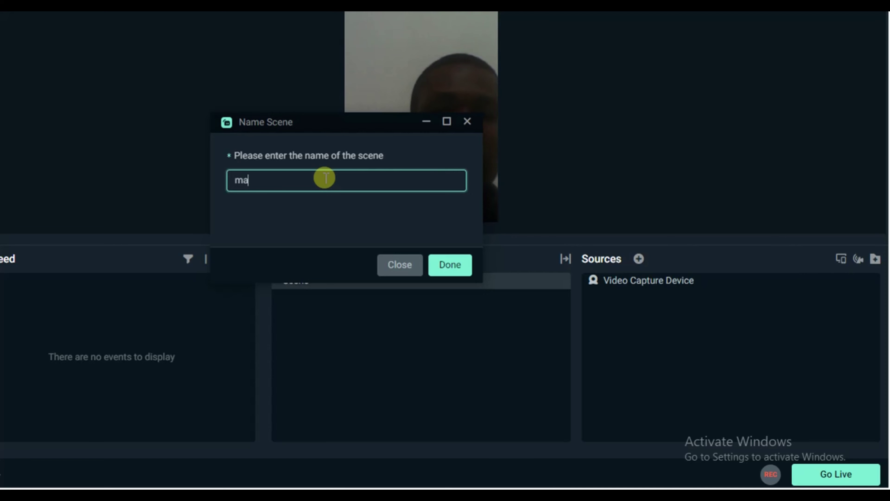
{"action": "type", "text": "in"}
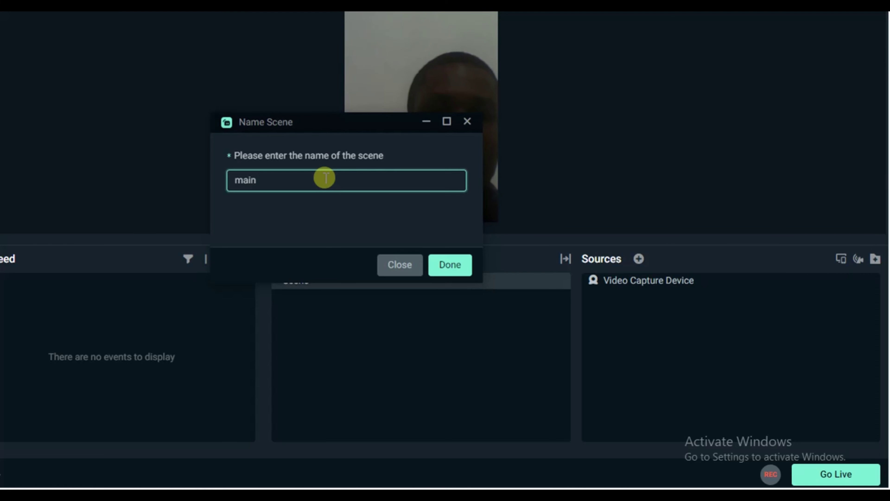
{"action": "type", "text": " scene"}
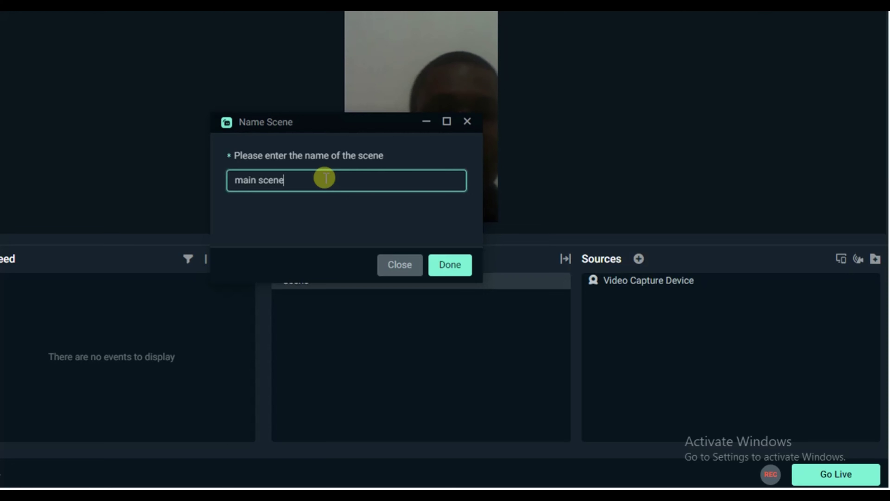
{"action": "left_click", "coordinate": [452, 264]}
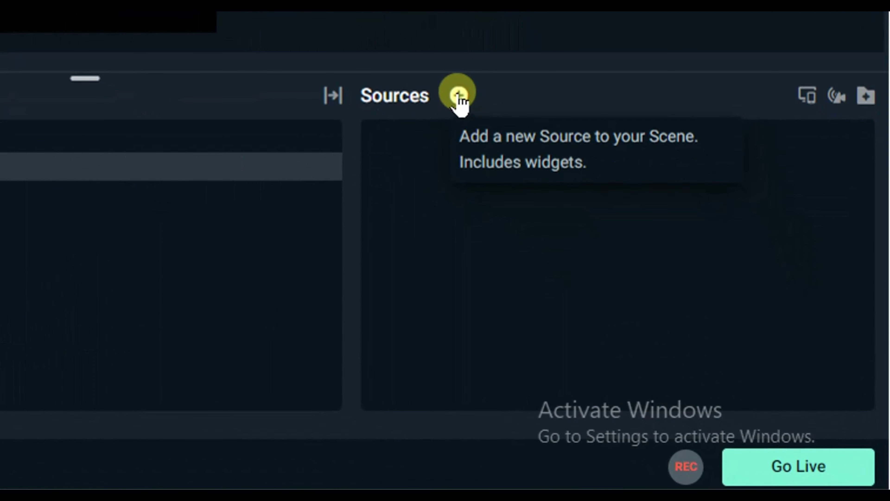
Add the existing Video Capture Device as a source in the main scene.
{"action": "left_click", "coordinate": [458, 95]}
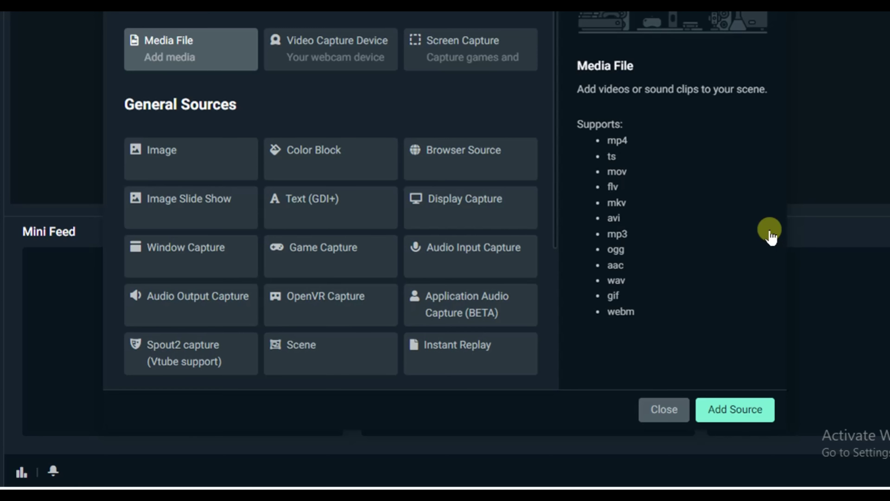
{"action": "left_click", "coordinate": [338, 53]}
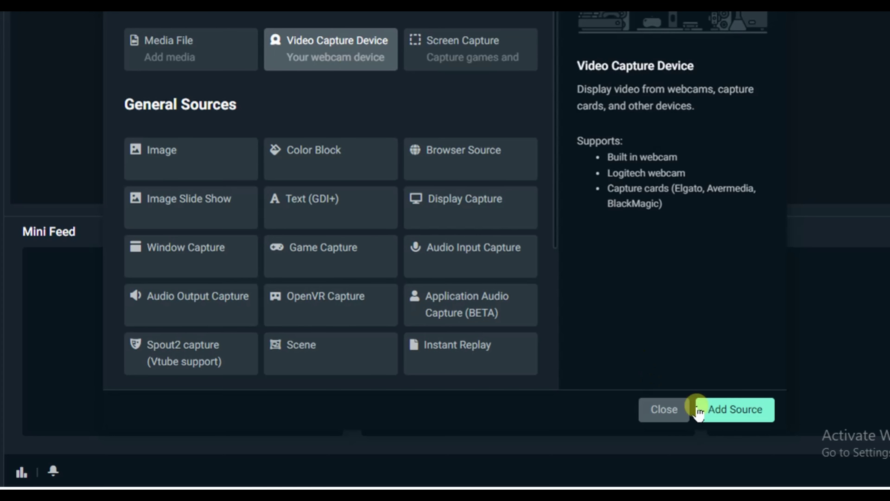
{"action": "left_click", "coordinate": [728, 414]}
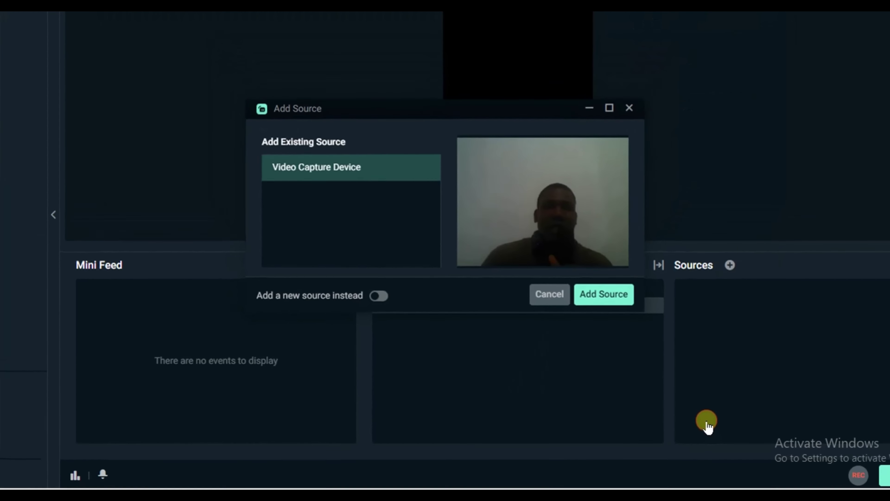
{"action": "left_click", "coordinate": [604, 294]}
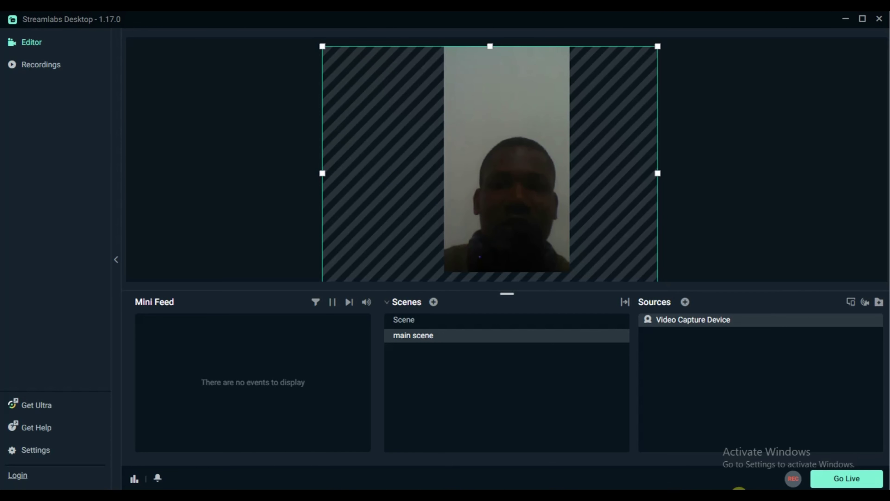
{"action": "mouse_move", "coordinate": [739, 489]}
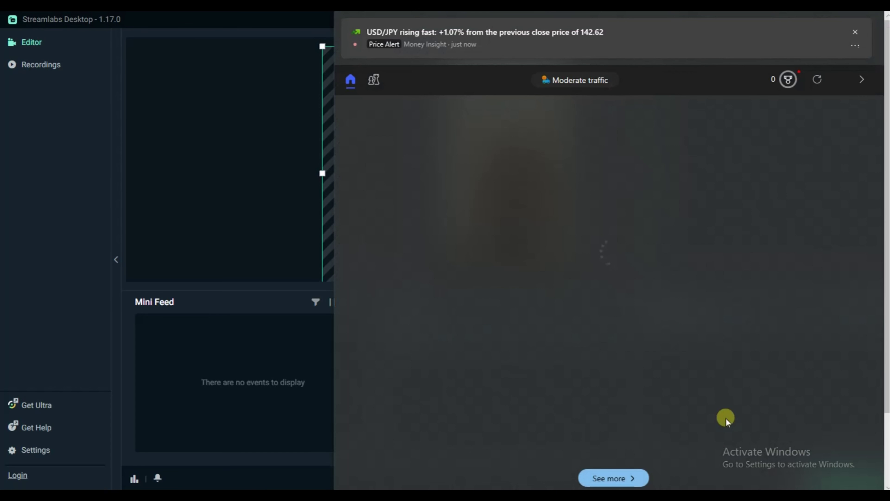
{"action": "left_click", "coordinate": [855, 27]}
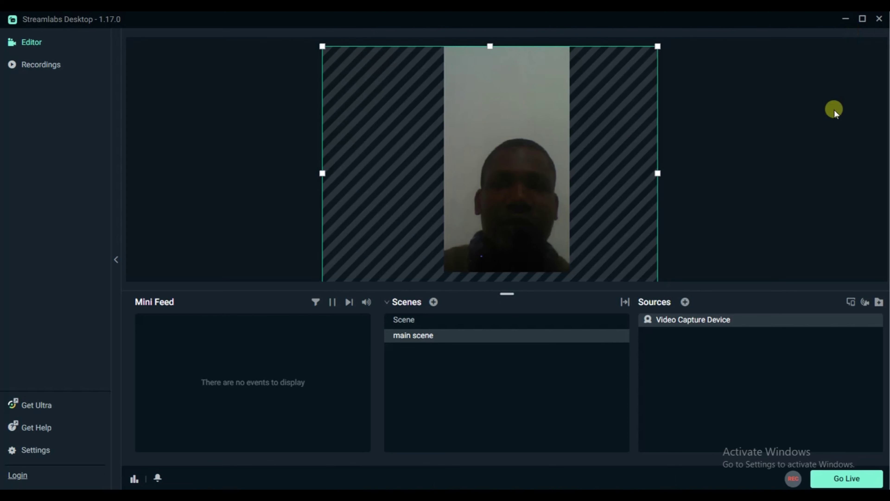